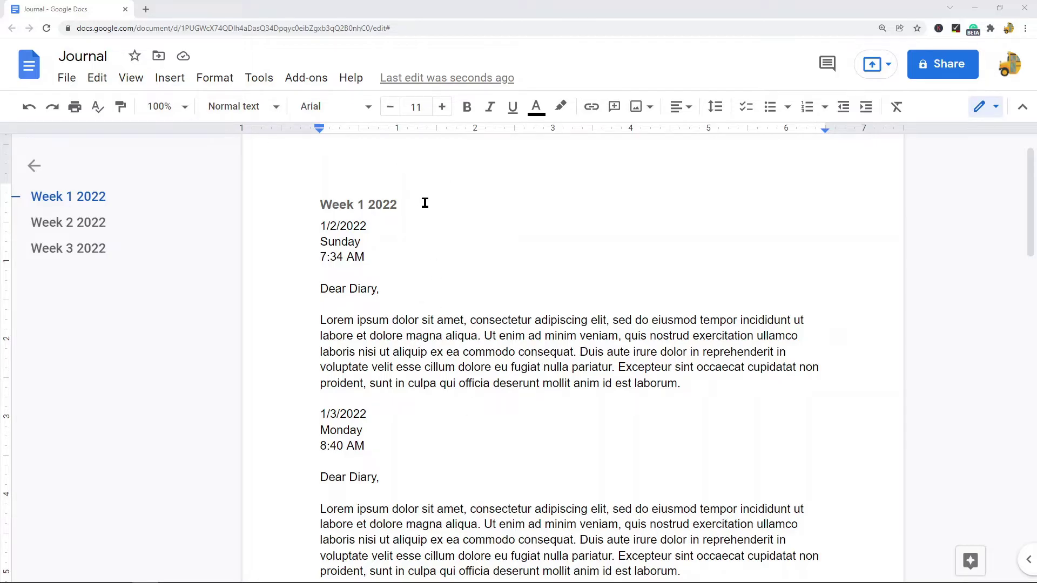
Step: Highlight the Week 1 2022 heading, 1/2/2022, Sunday, 7:34 AM, and the first entry's body
drag(399, 205, 304, 207)
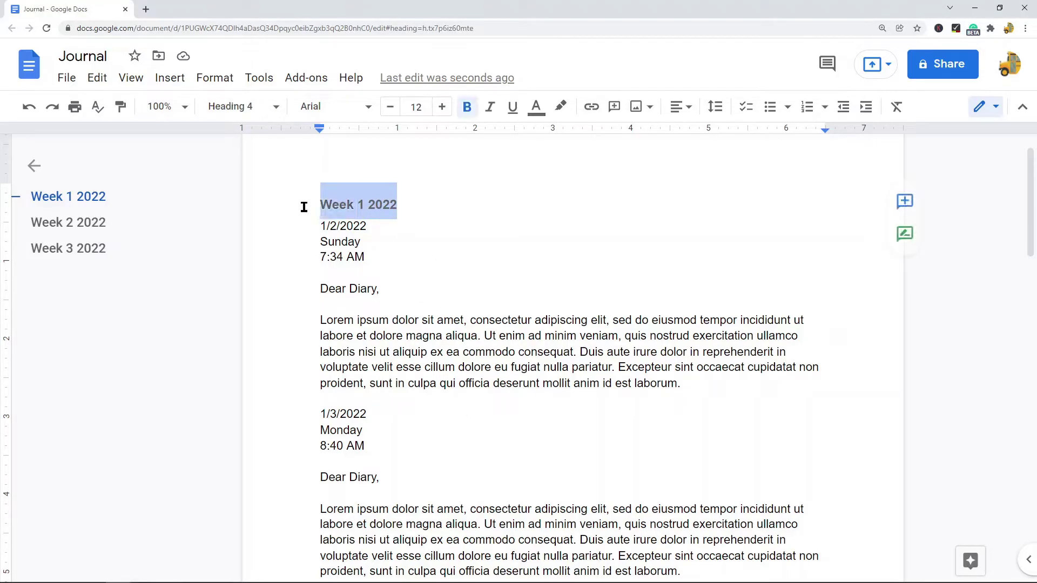
drag(403, 225, 280, 227)
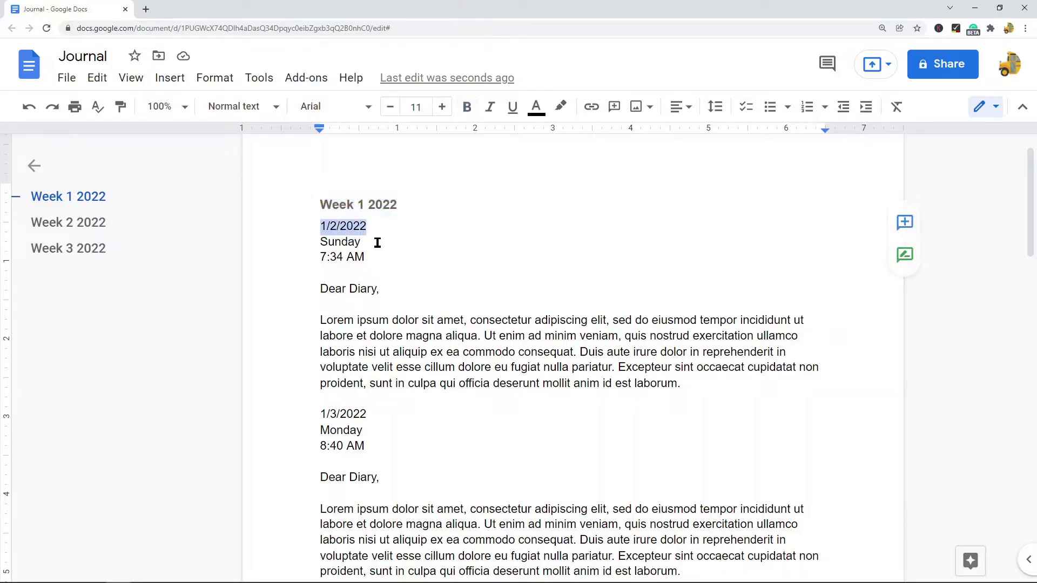
drag(378, 243, 288, 243)
drag(393, 259, 306, 254)
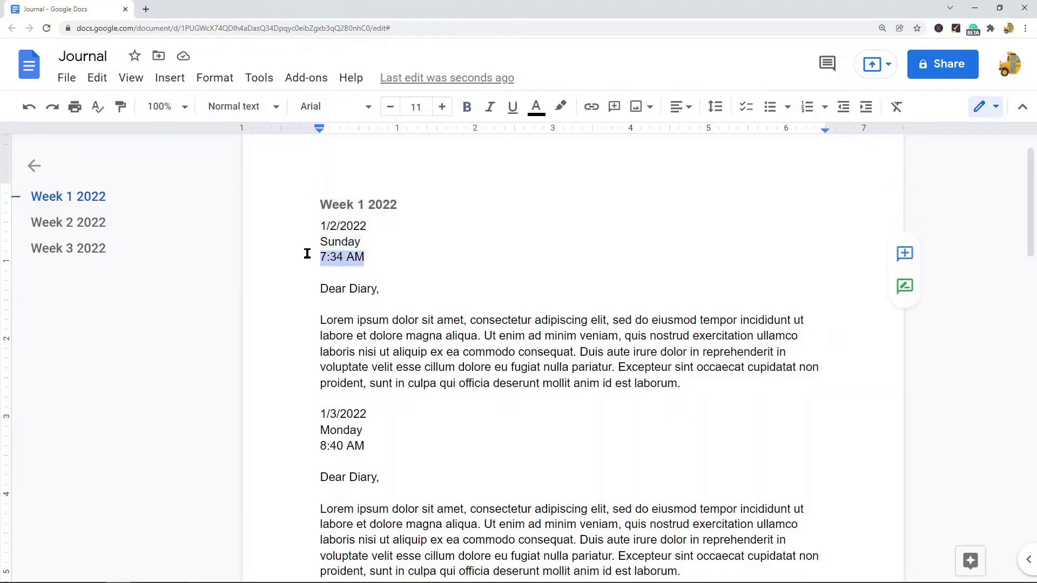
click(718, 397)
drag(701, 391, 321, 290)
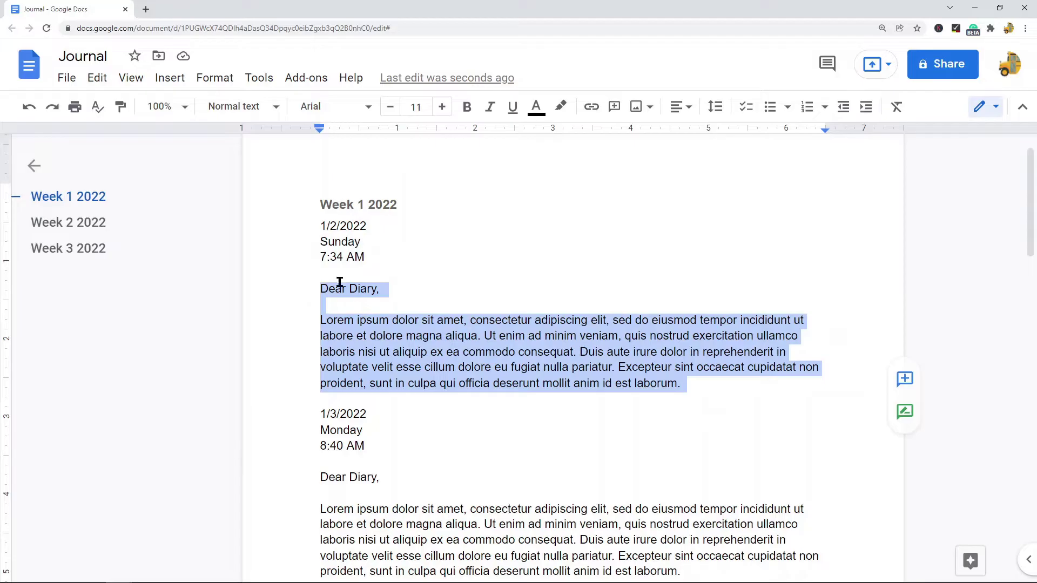
scroll(346, 270, down, 2)
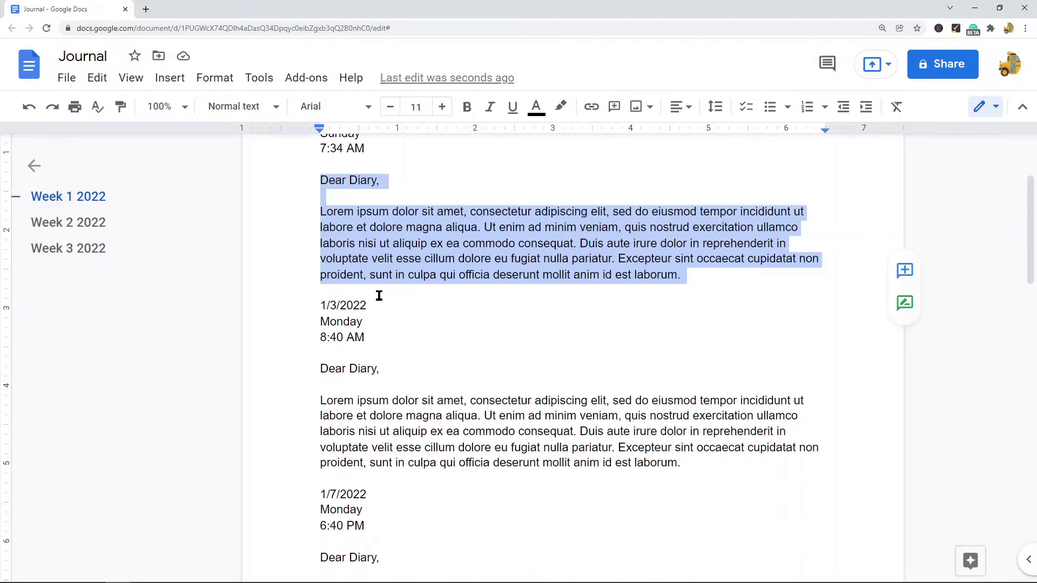
scroll(349, 259, down, 2)
scroll(354, 247, down, 1)
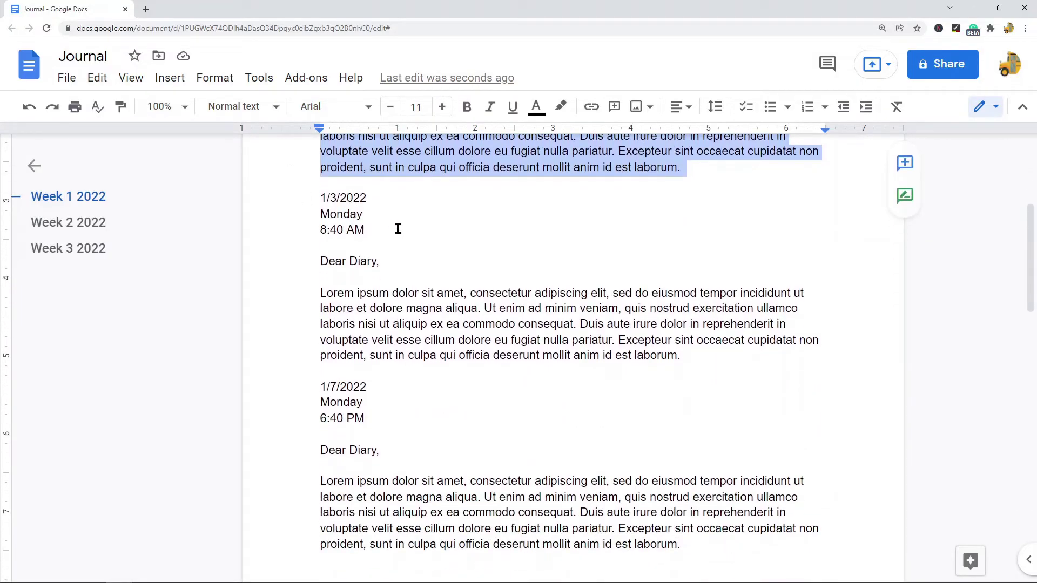
drag(373, 230, 300, 192)
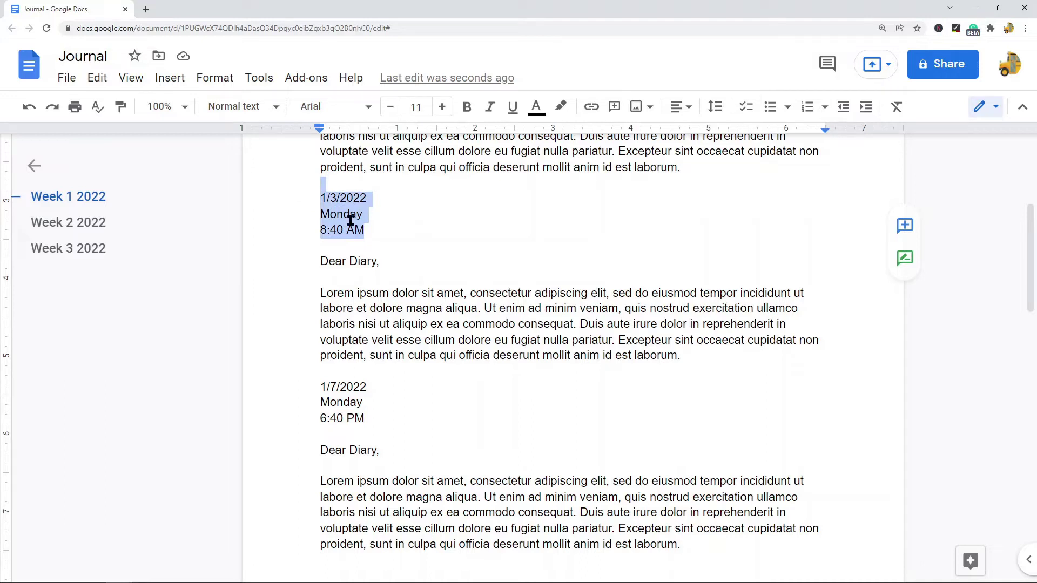
Step: Highlight the second entry's body, then select the Week 2 2022 and Week 1 2022 headings
drag(689, 361, 276, 256)
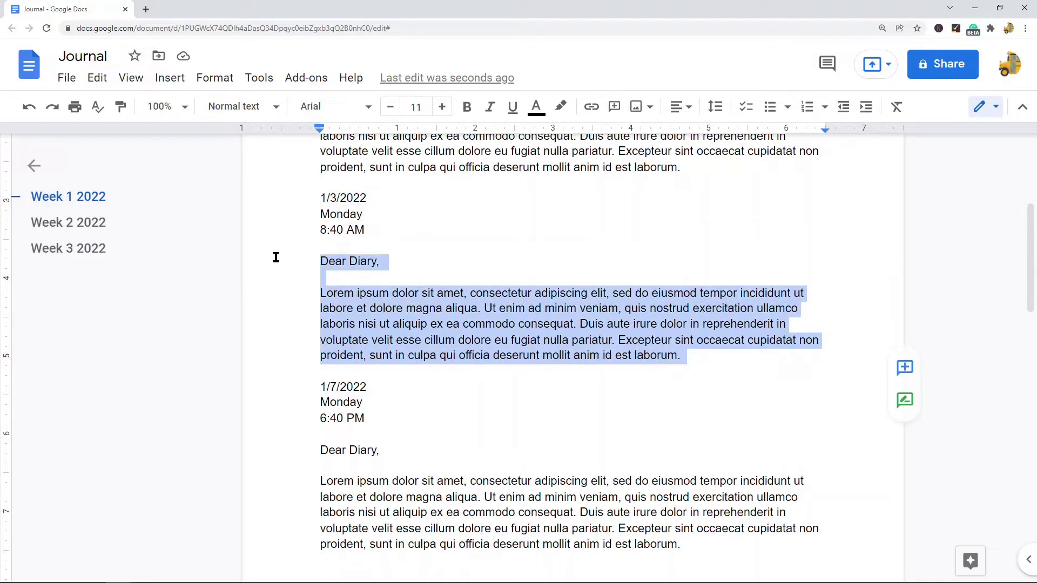
scroll(476, 425, up, 2)
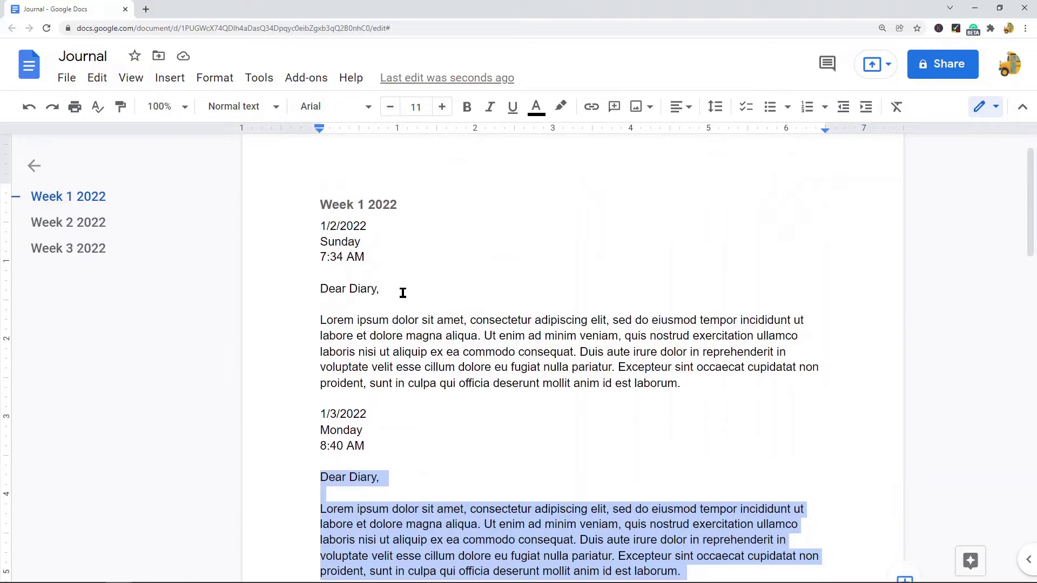
scroll(404, 292, down, 2)
scroll(404, 277, down, 2)
scroll(413, 325, down, 1)
scroll(413, 324, up, 2)
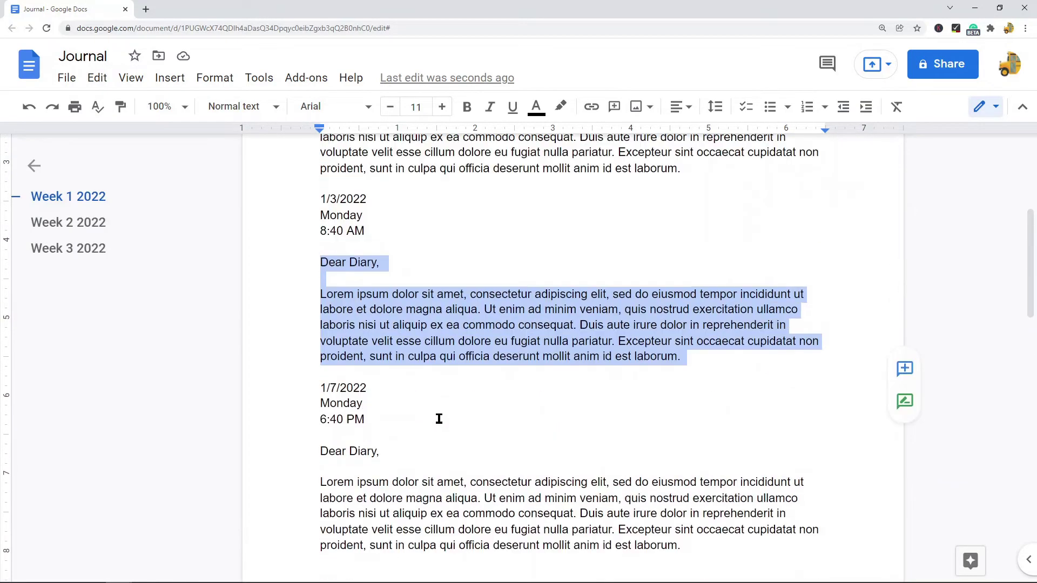
scroll(379, 310, up, 3)
drag(403, 235, 268, 240)
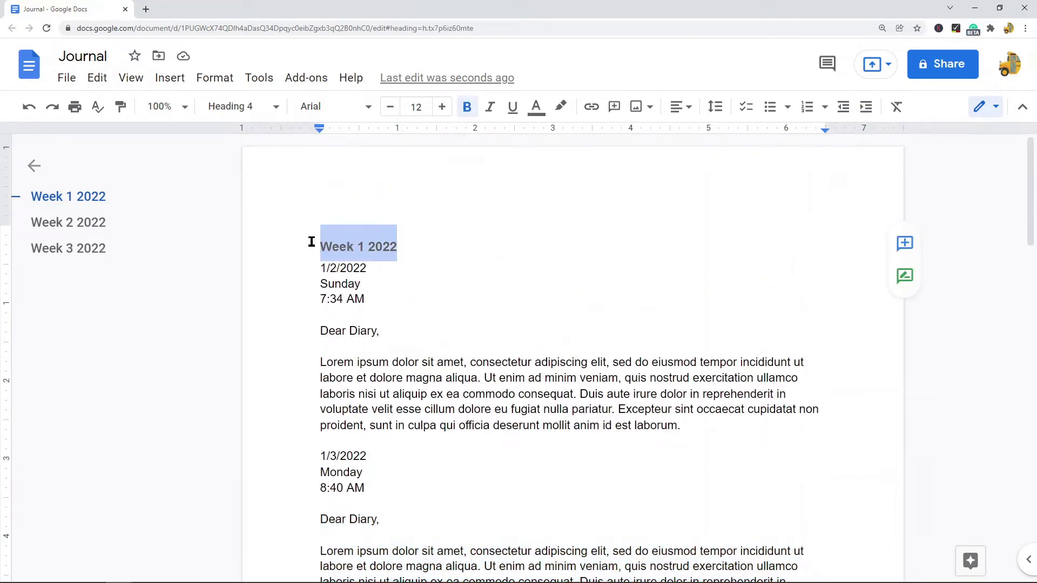
scroll(441, 243, down, 4)
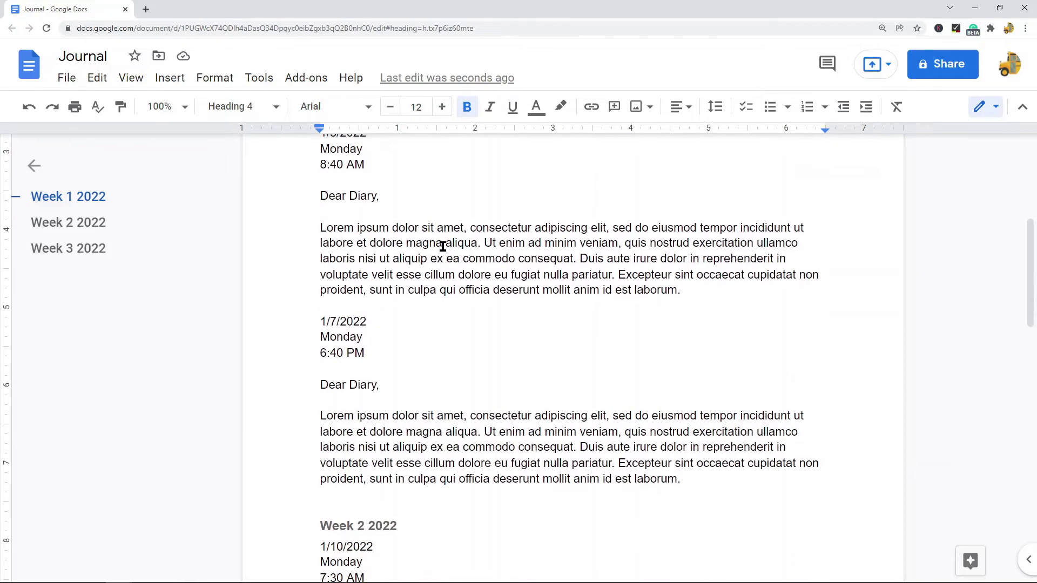
scroll(422, 242, down, 3)
triple_click(372, 361)
scroll(470, 361, down, 3)
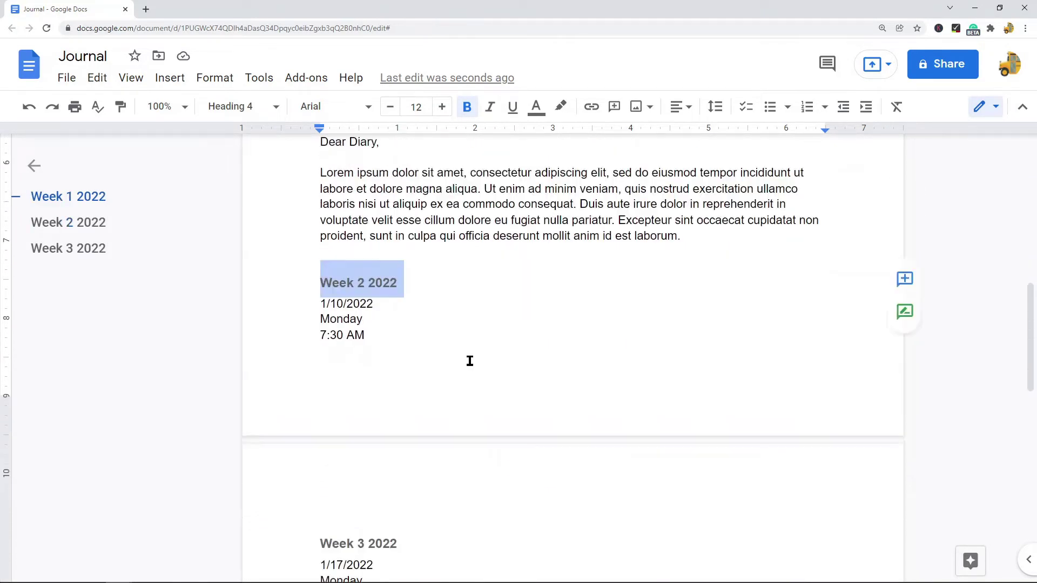
scroll(332, 260, down, 3)
scroll(332, 259, up, 1)
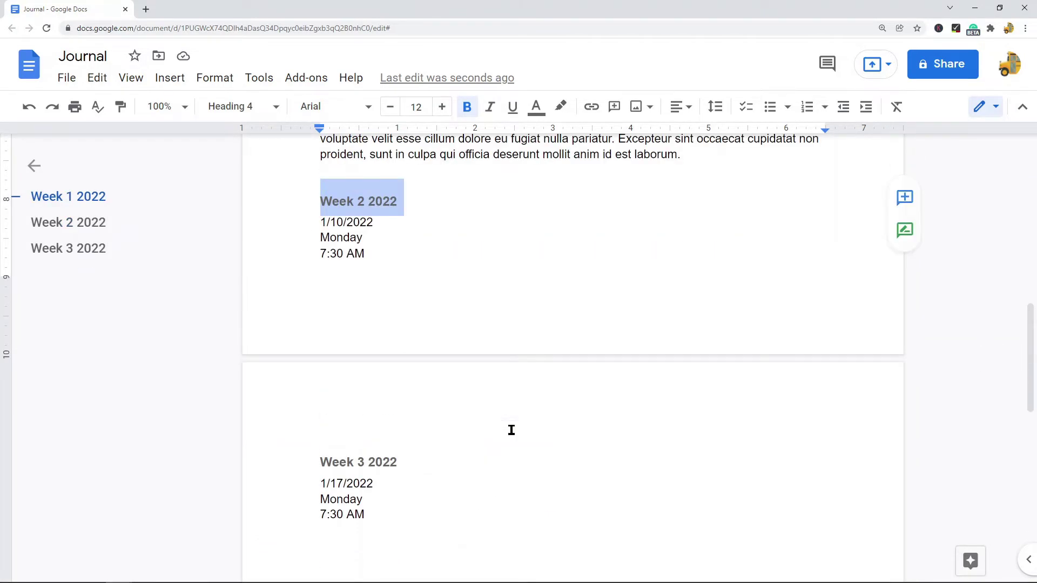
scroll(547, 353, up, 5)
scroll(546, 353, up, 3)
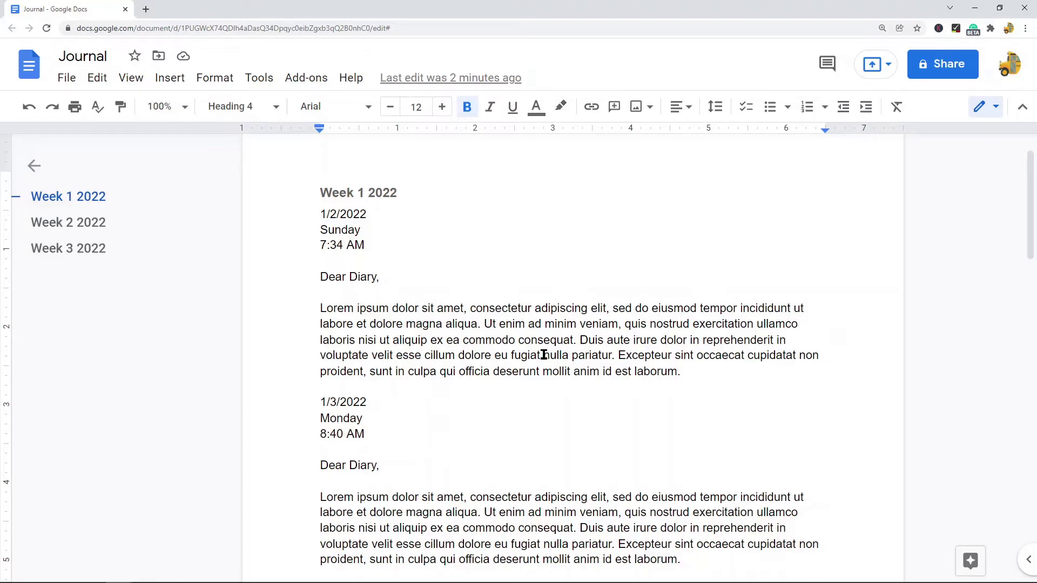
scroll(462, 287, up, 1)
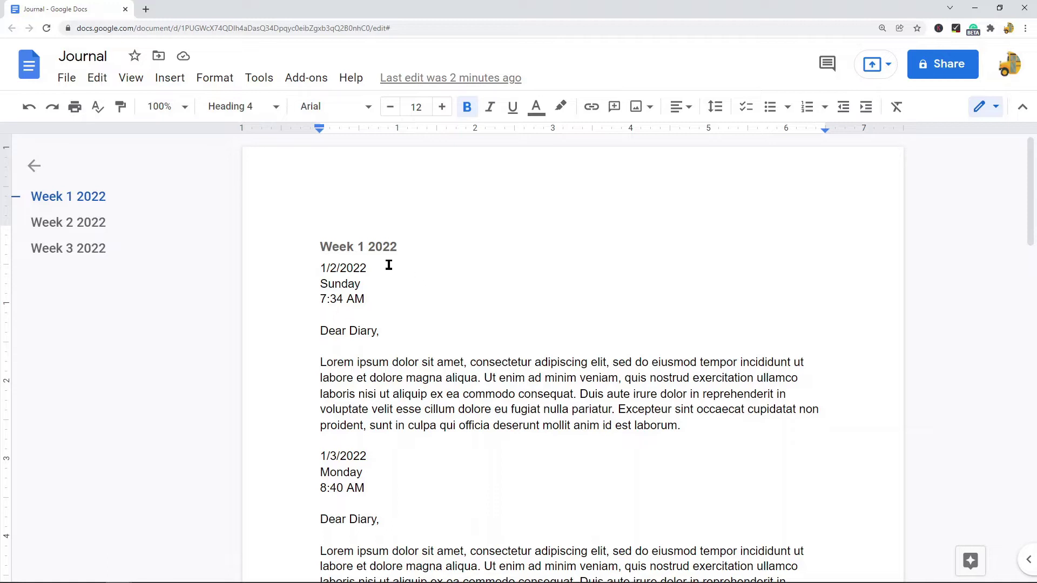
click(412, 245)
triple_click(292, 247)
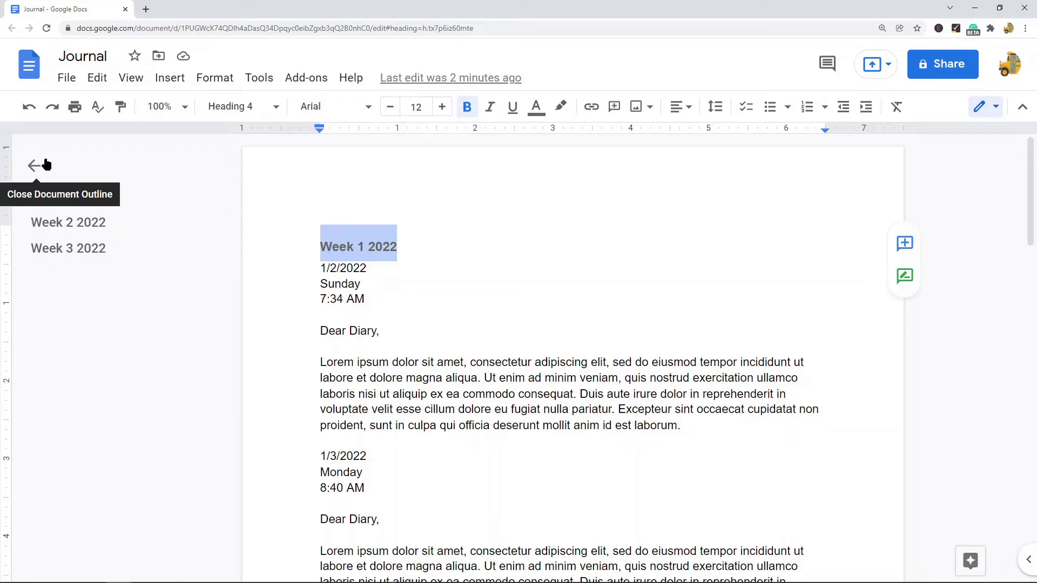
Step: Jump through the outline to Week 2 2022 and Week 3 2022, then back to Week 1 2022
click(84, 223)
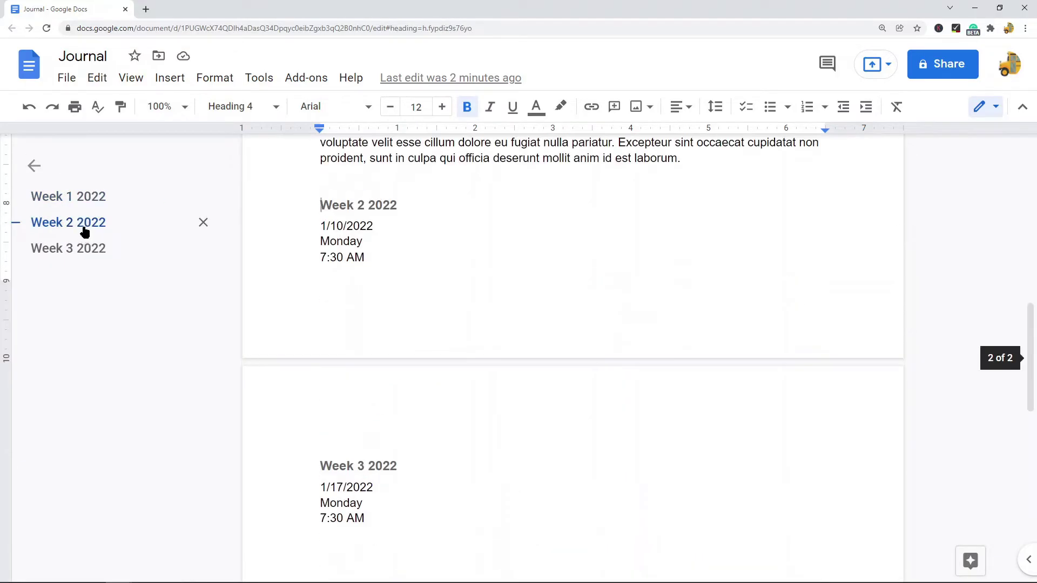
click(81, 248)
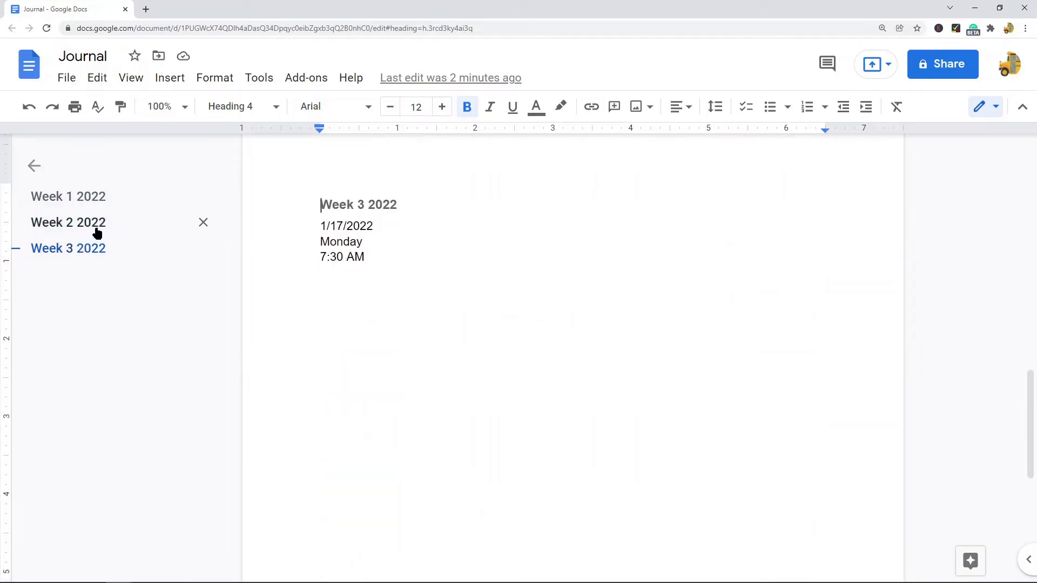
click(84, 222)
click(81, 196)
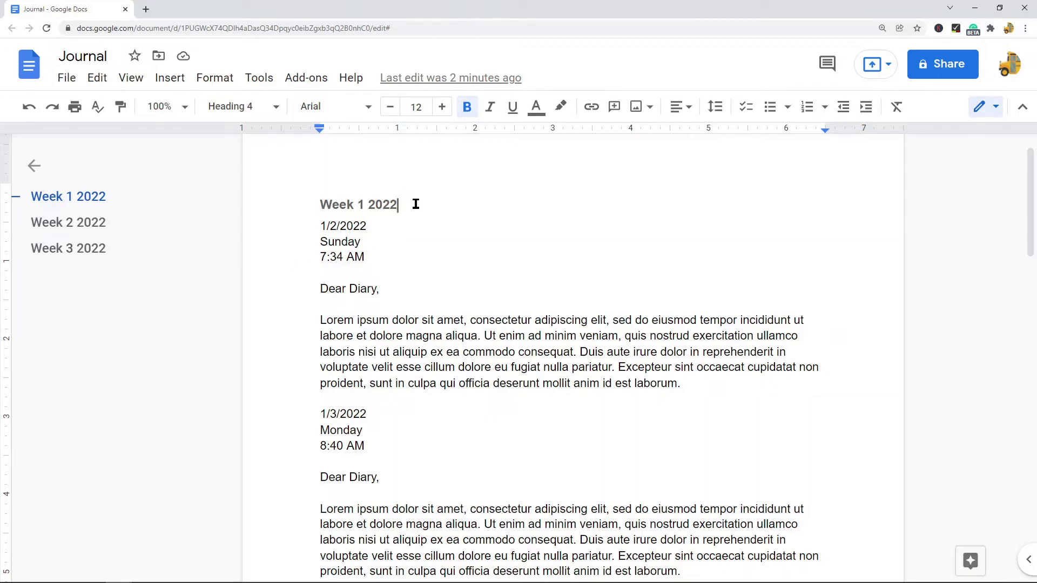
drag(399, 204, 296, 209)
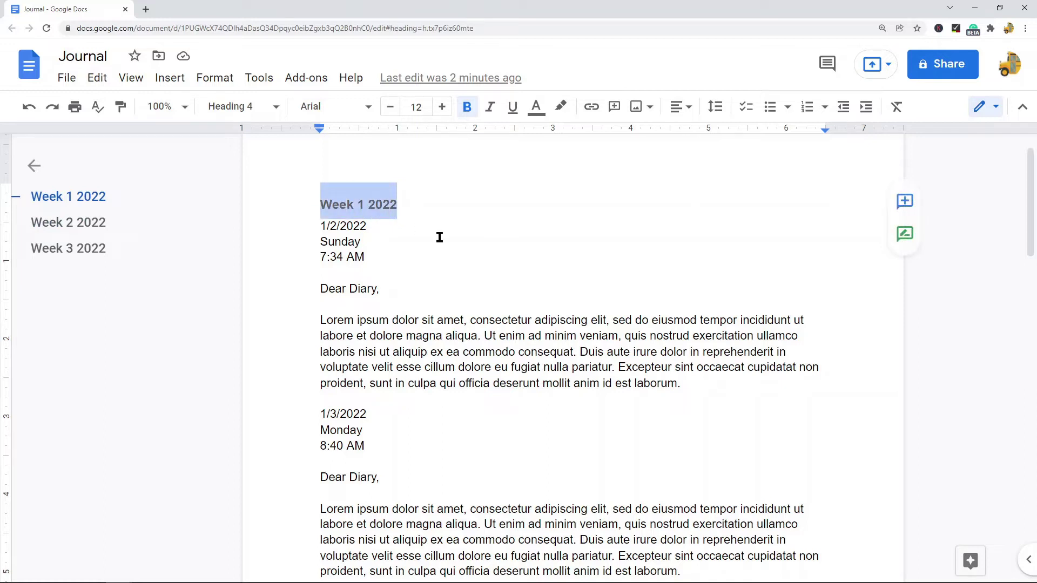
scroll(449, 247, up, 1)
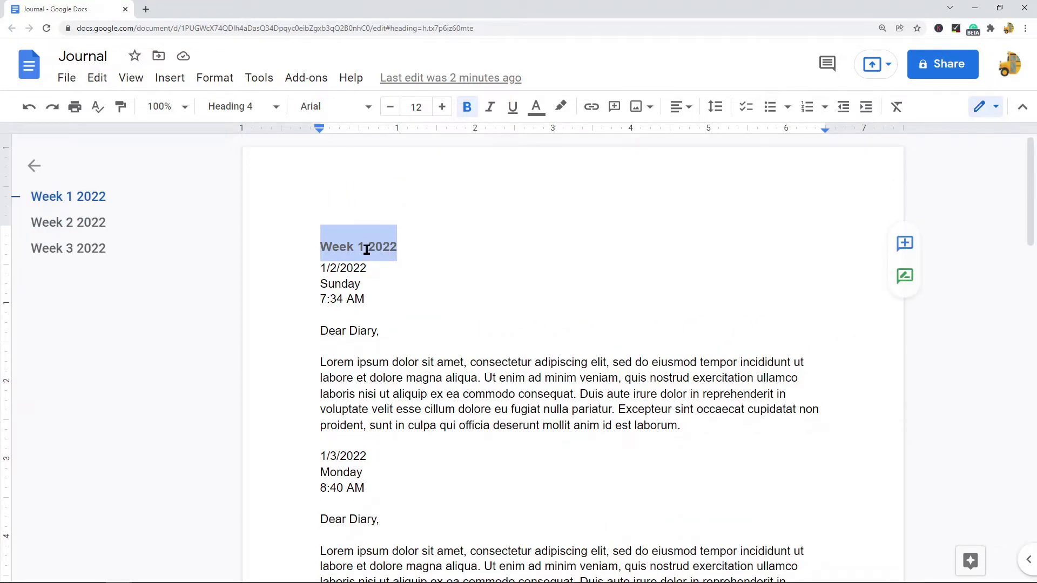
click(375, 274)
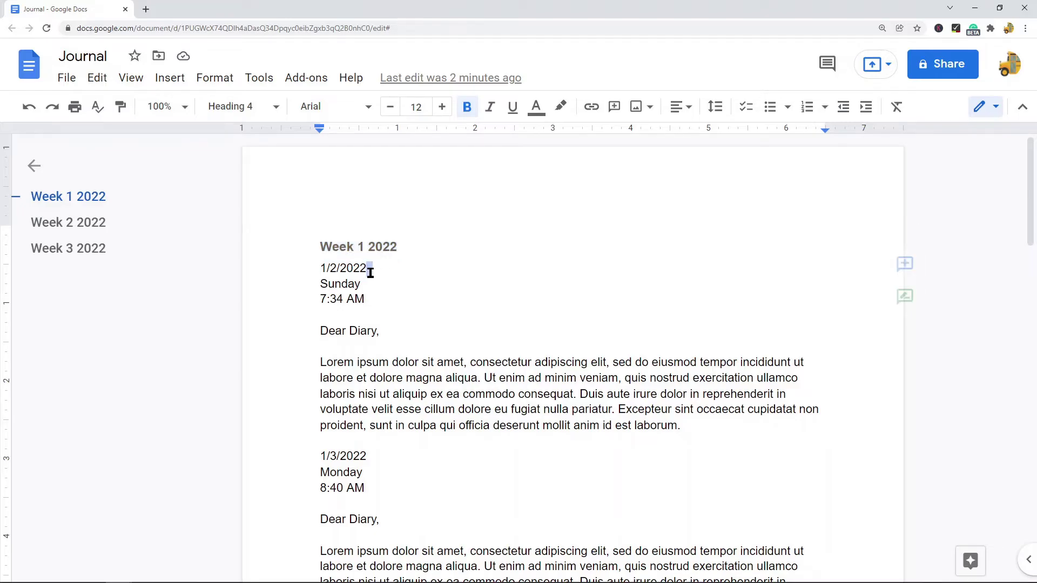
drag(371, 269, 318, 270)
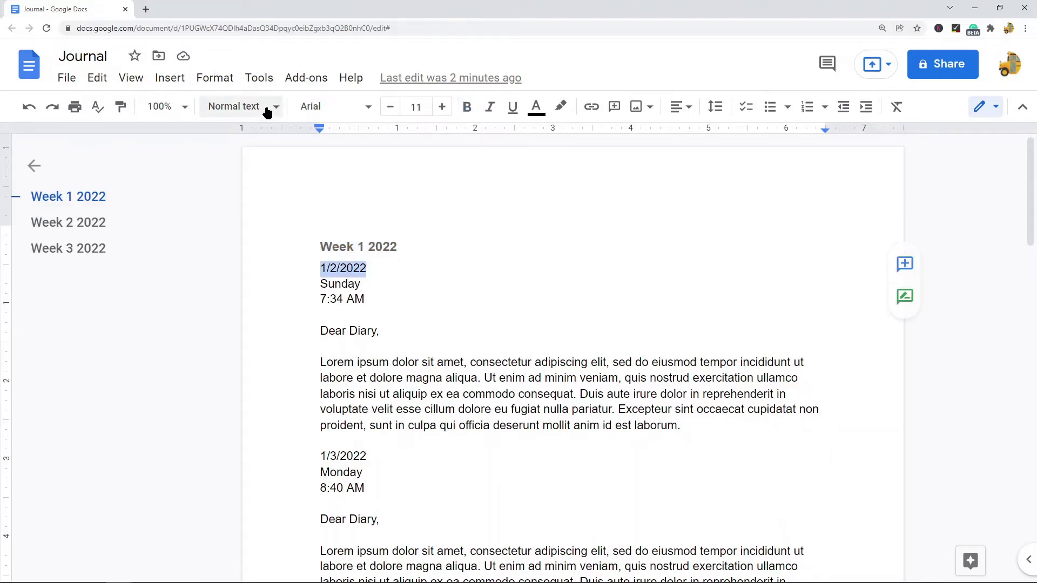
click(368, 283)
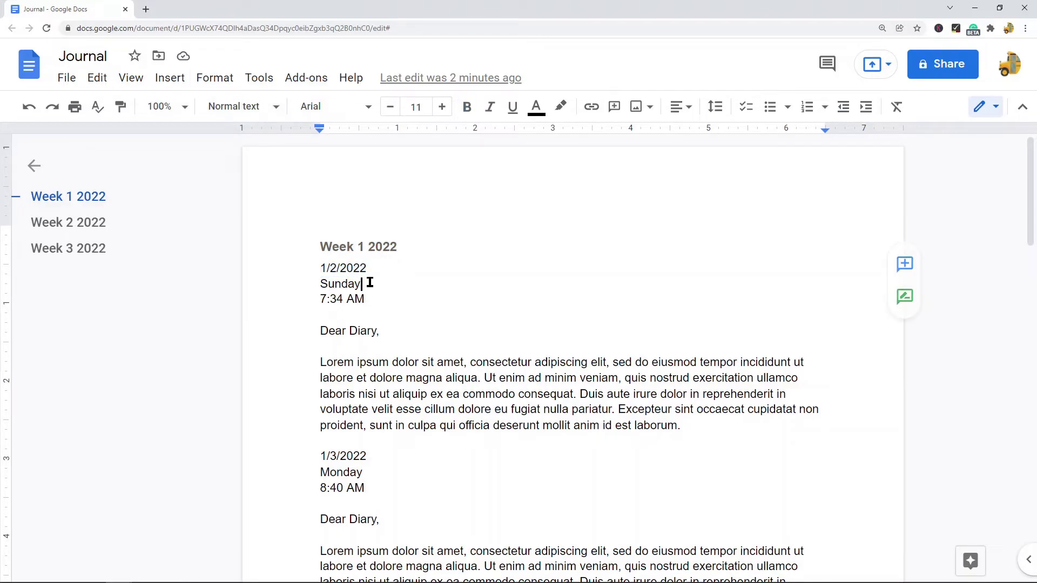
mouse_move(363, 283)
mouse_down()
mouse_move(320, 283)
mouse_move(319, 299)
mouse_up()
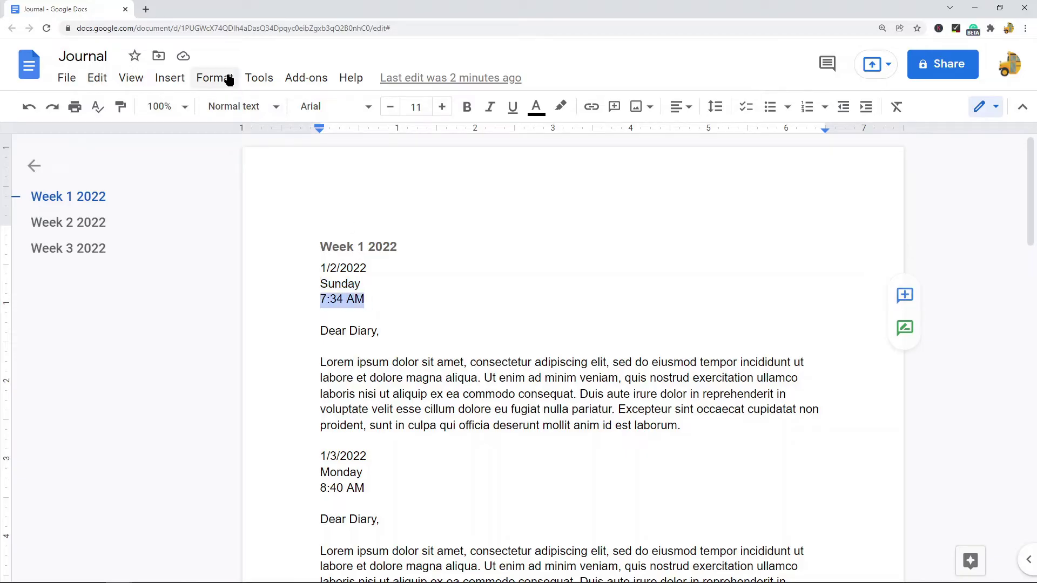
drag(397, 247, 320, 247)
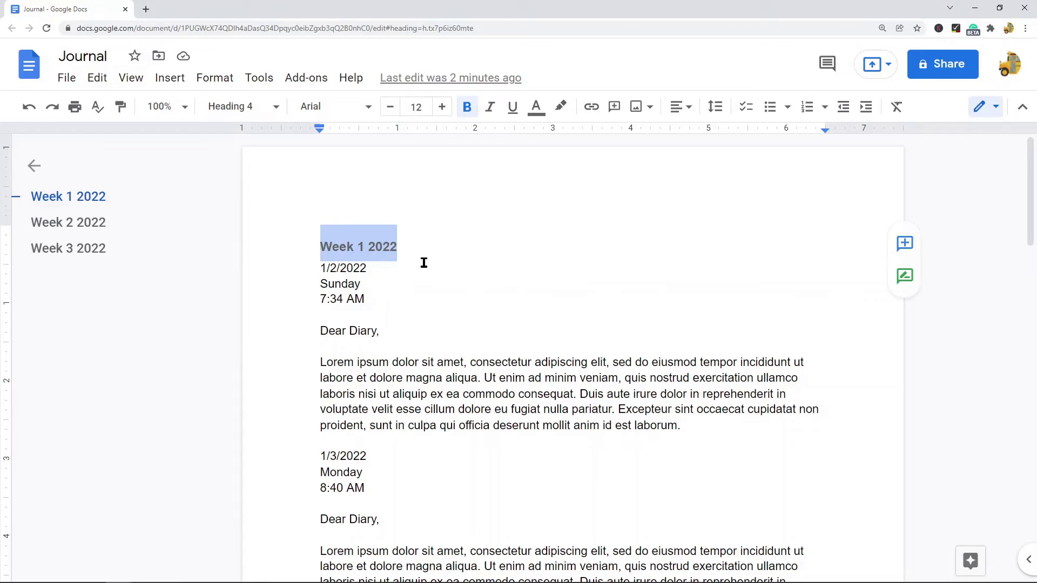
click(276, 110)
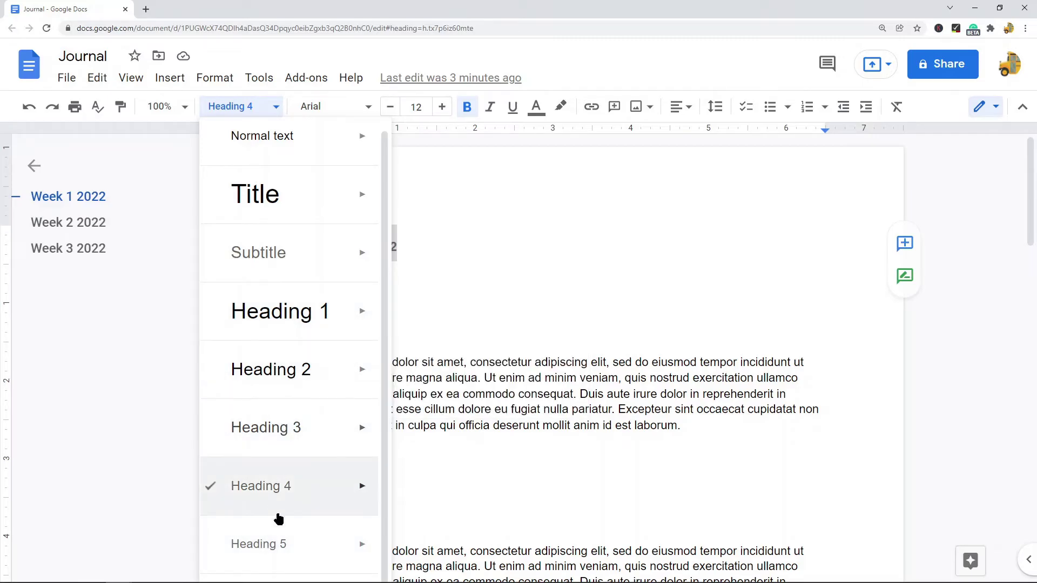
click(509, 238)
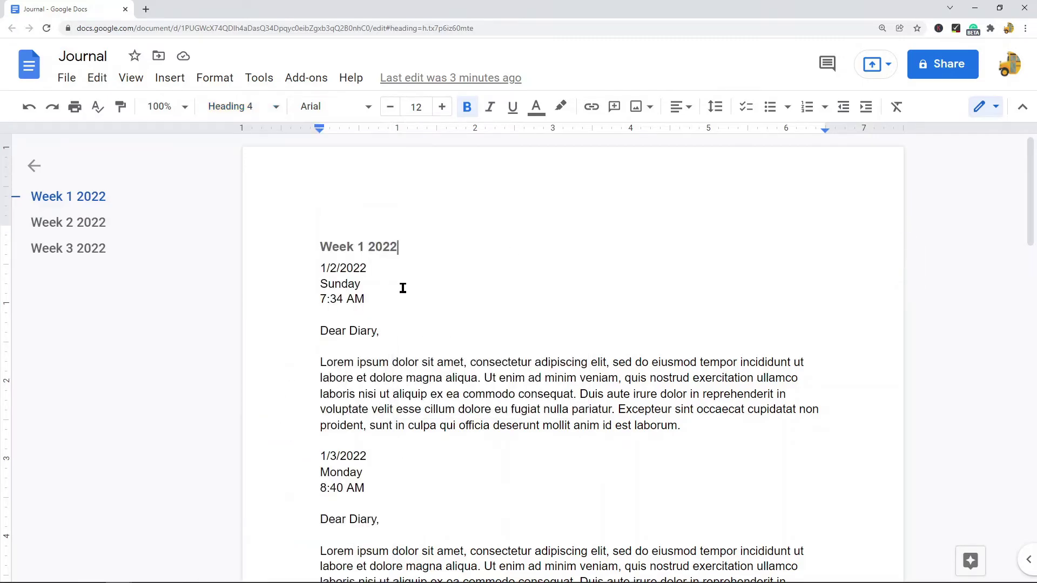
drag(362, 284, 320, 284)
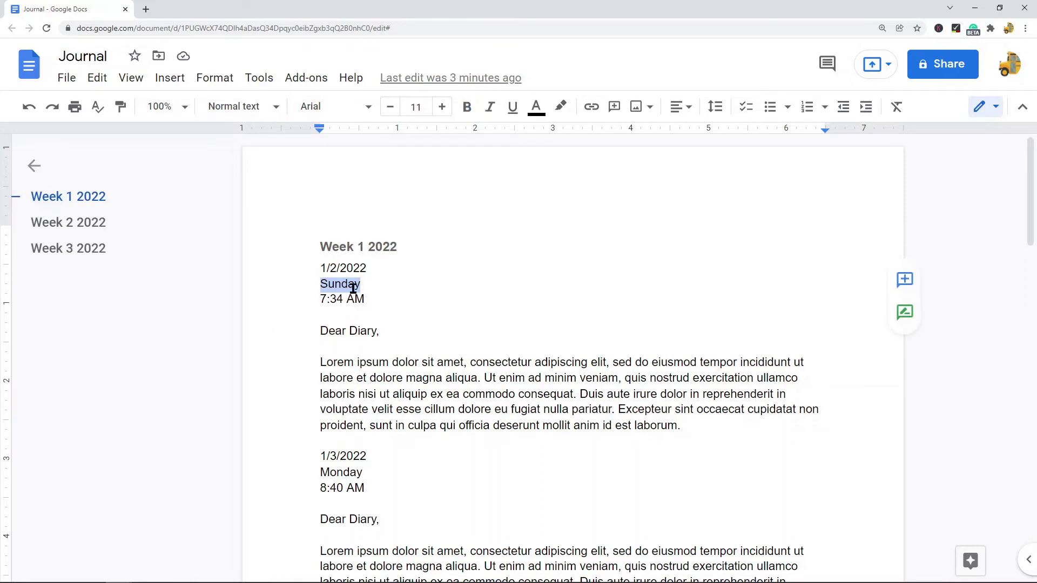
click(243, 106)
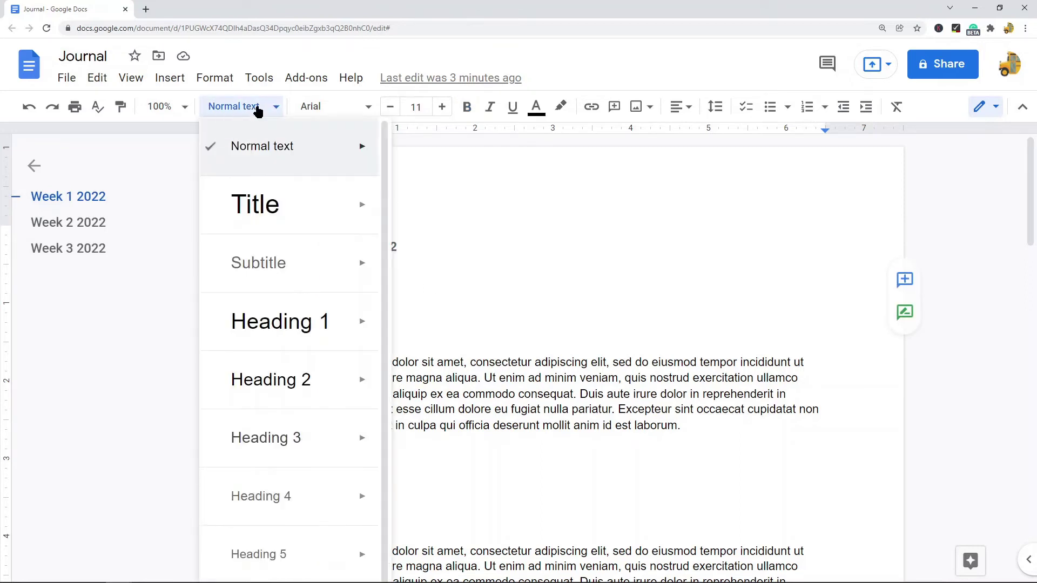
click(278, 496)
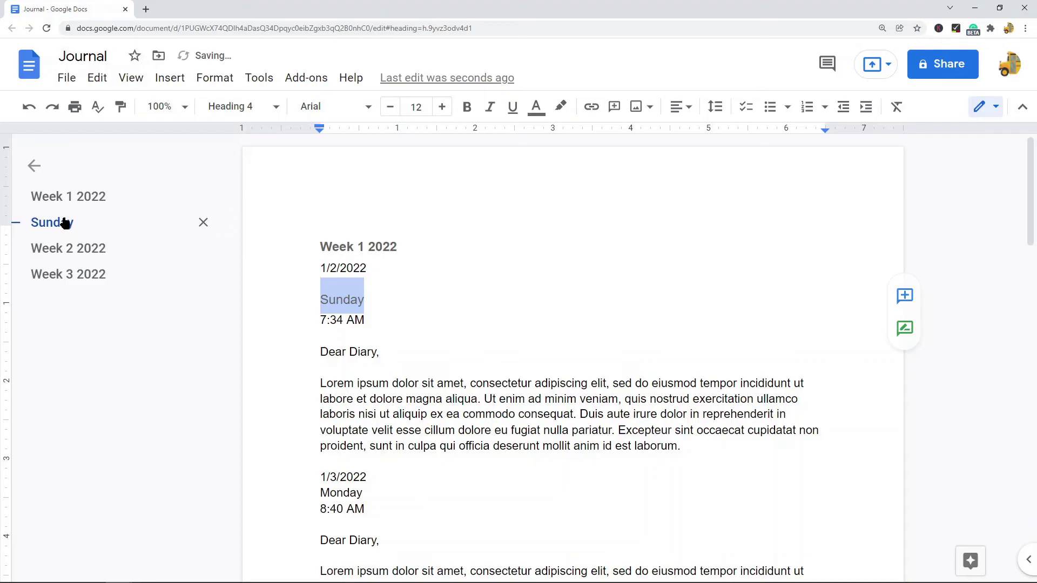
click(53, 222)
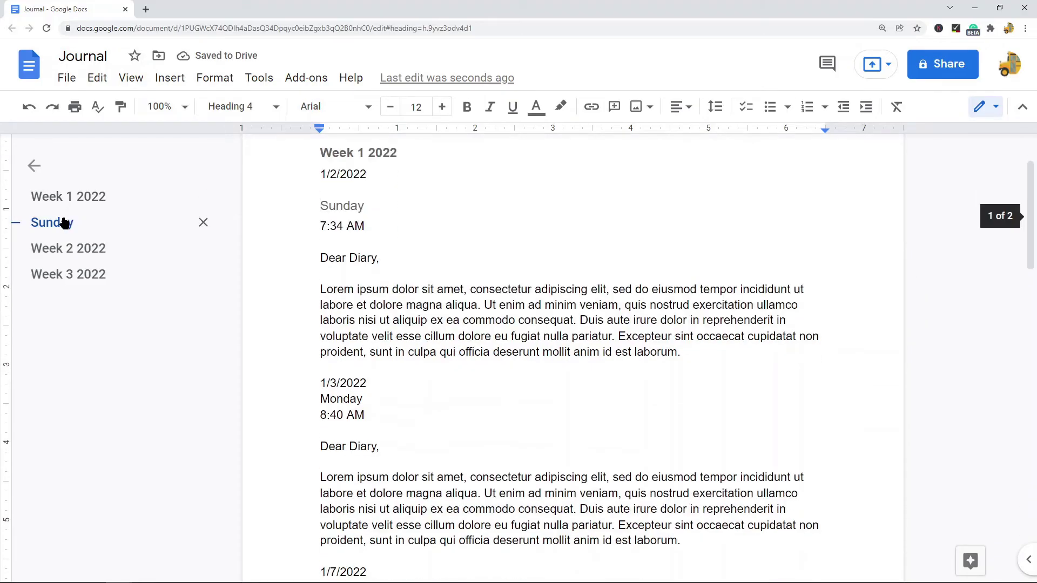
click(68, 247)
click(51, 223)
key(ctrl+z)
click(430, 201)
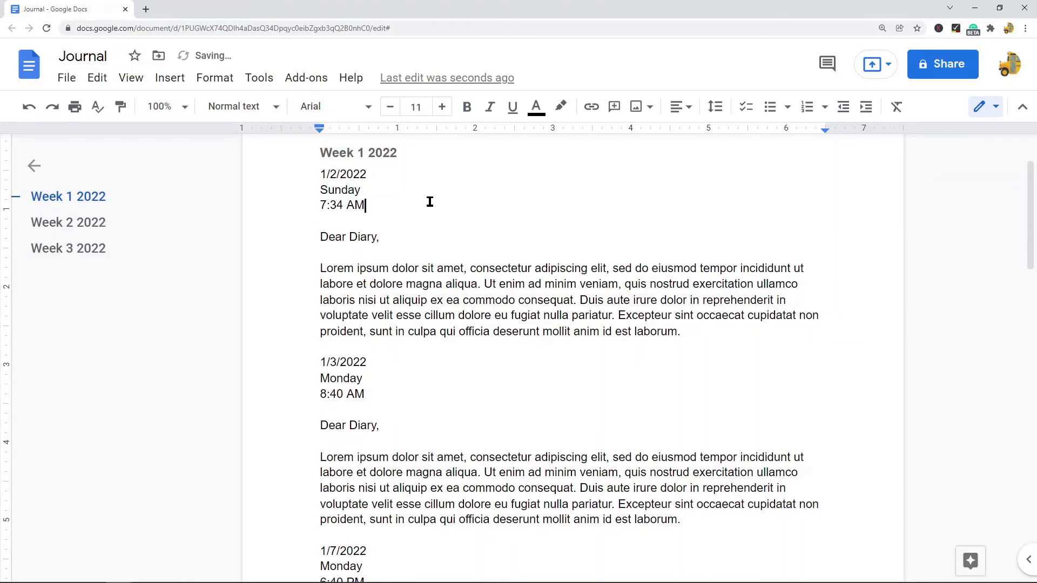
scroll(429, 200, up, 3)
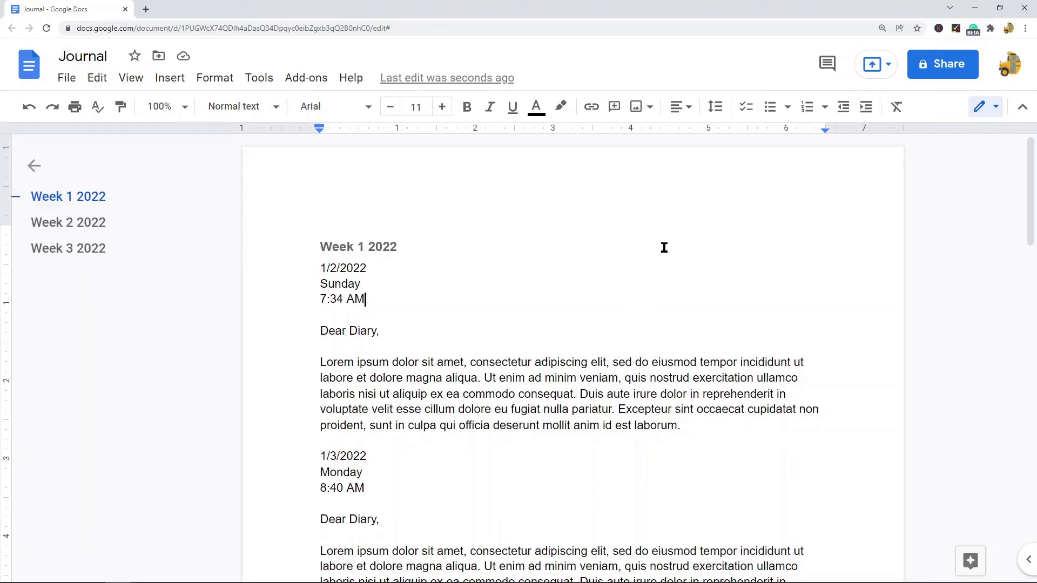
triple_click(298, 245)
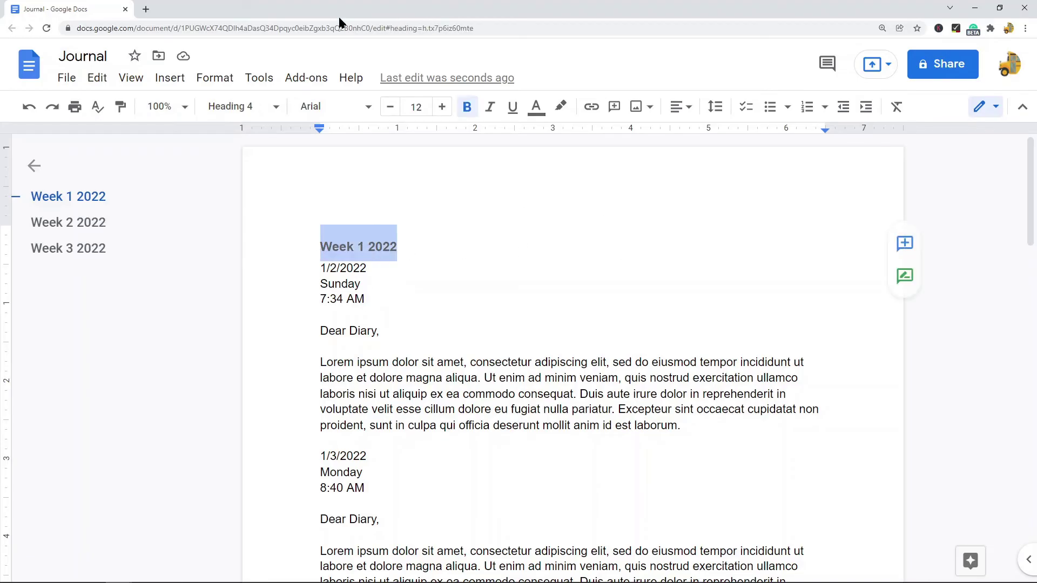